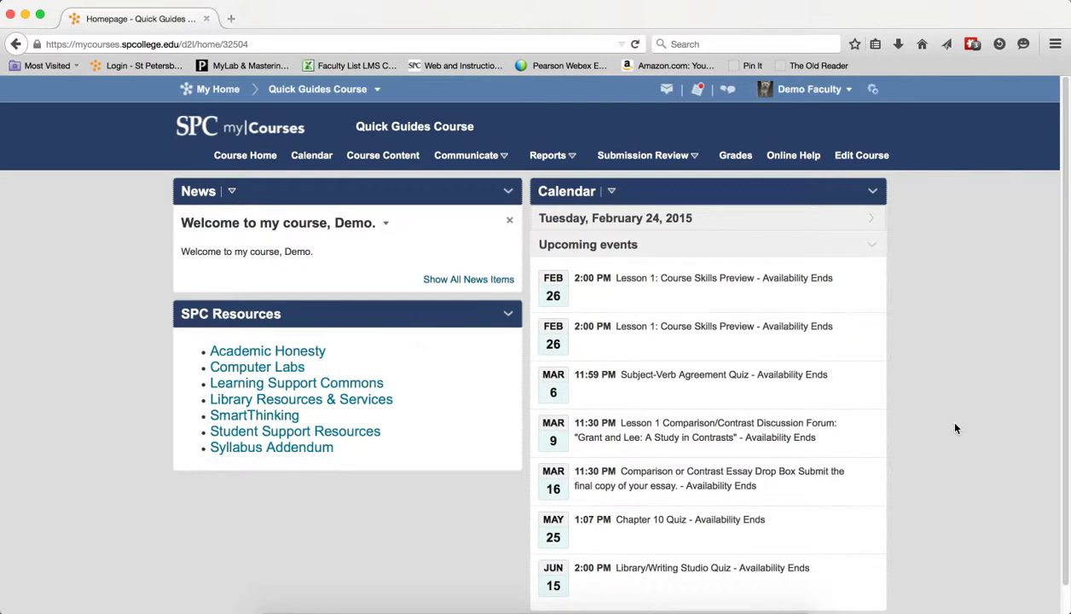
Step: From the course calendar's Set Dates dialog, select the MyCourses Tutorials module
left_click(314, 160)
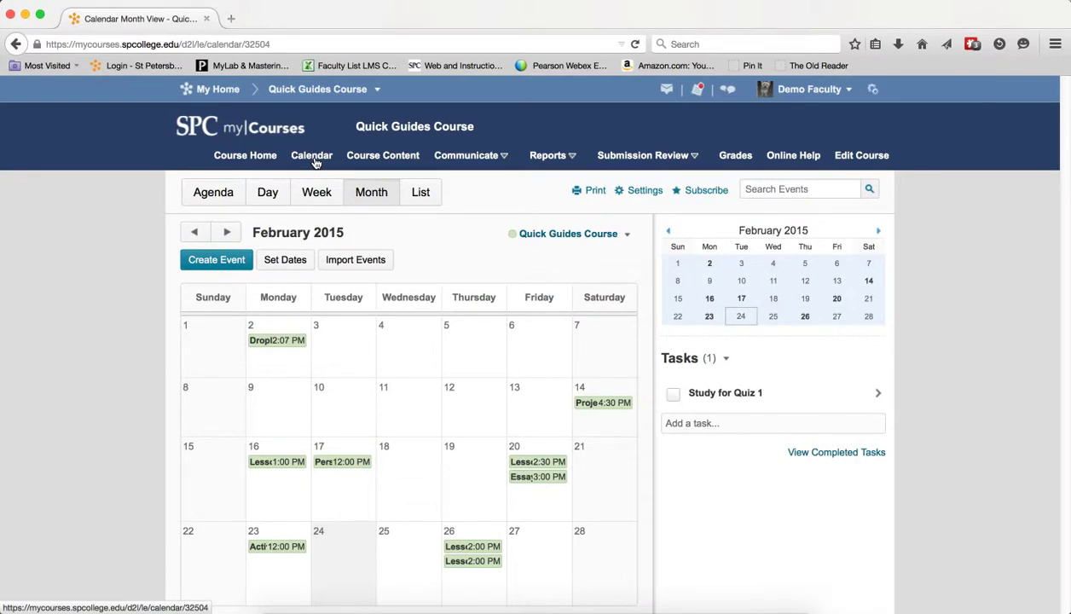
left_click(293, 262)
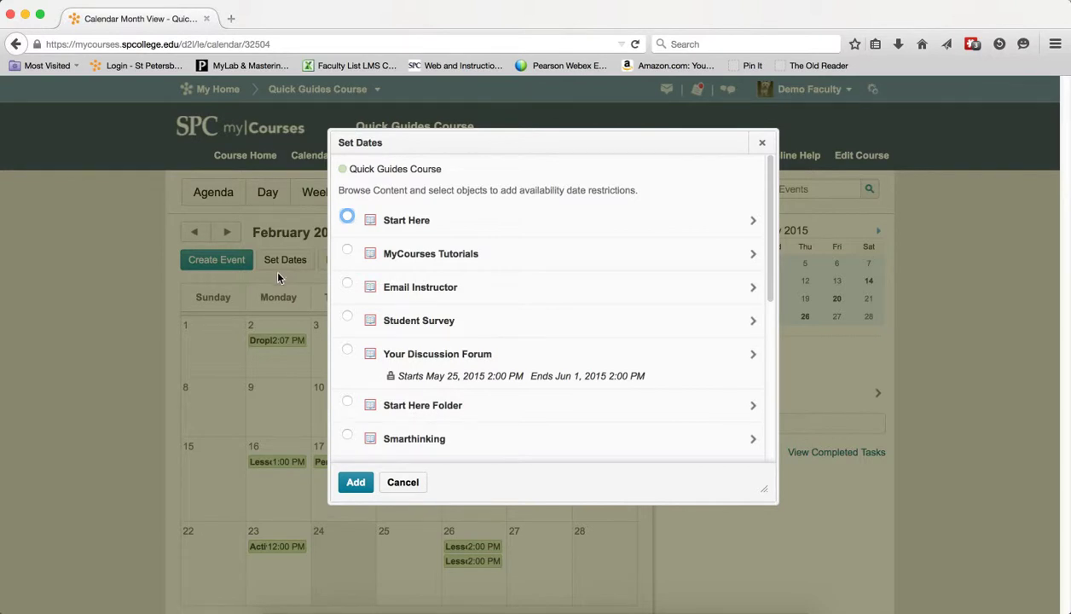
left_click(347, 251)
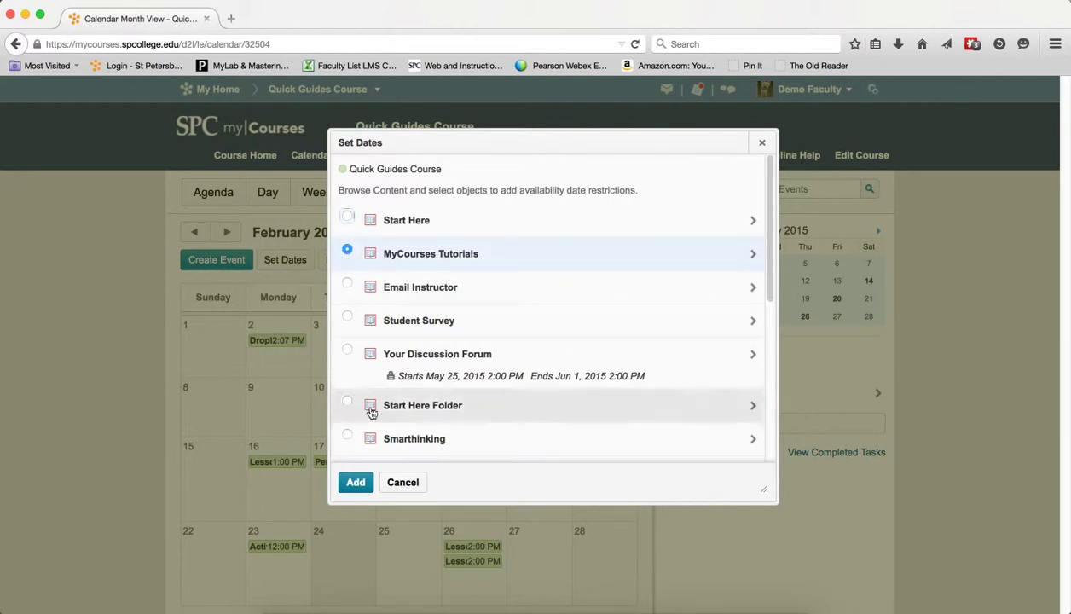
Step: Add MyCourses Tutorials and give it a start date of 2/25/2015 at 11:59 PM
left_click(355, 483)
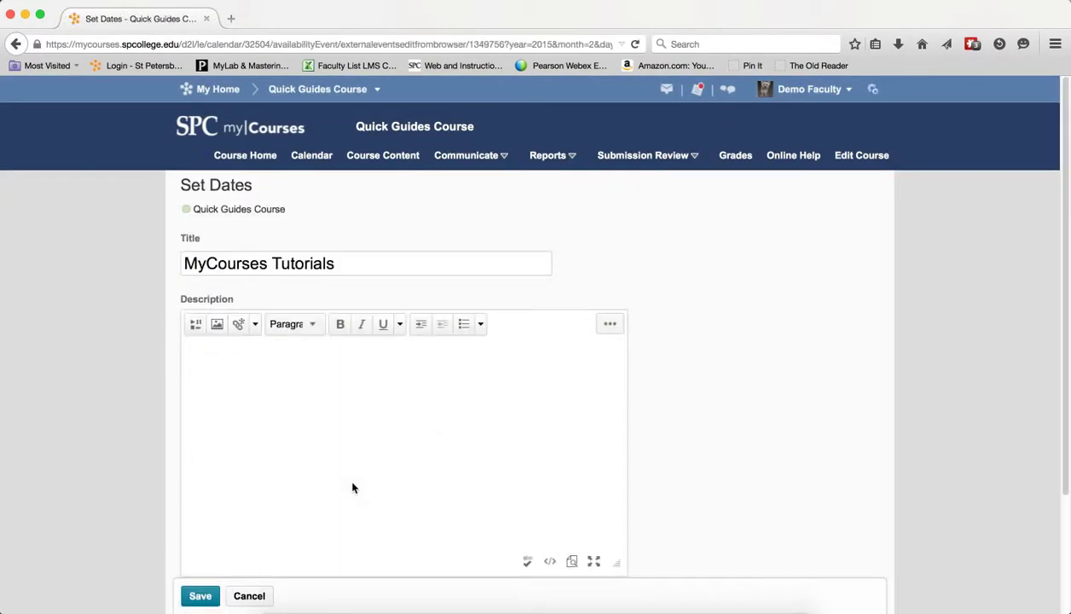
scroll(696, 372, "down", 3)
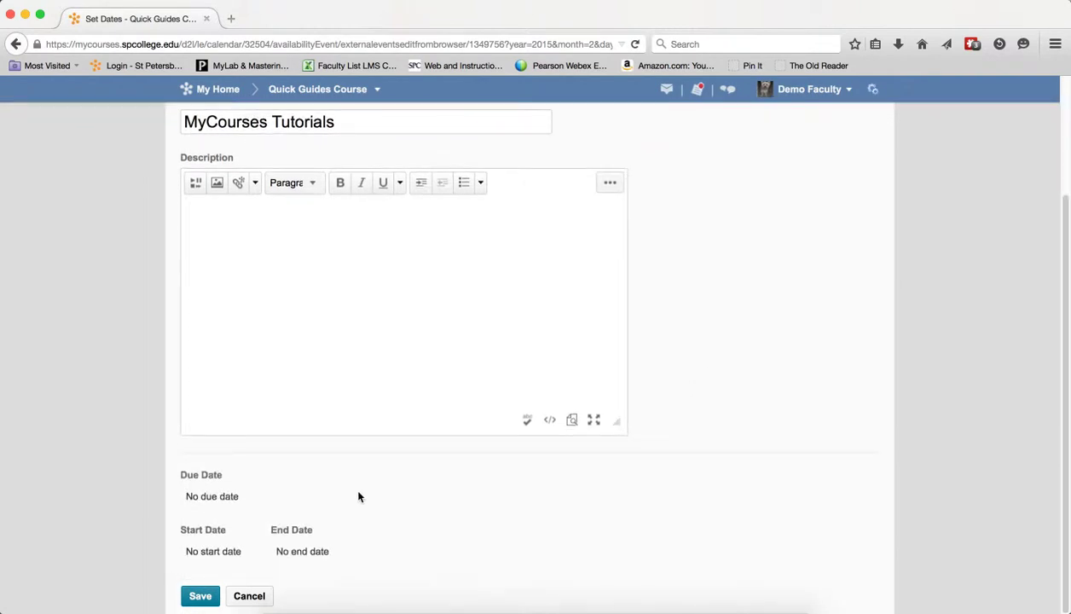
left_click(213, 553)
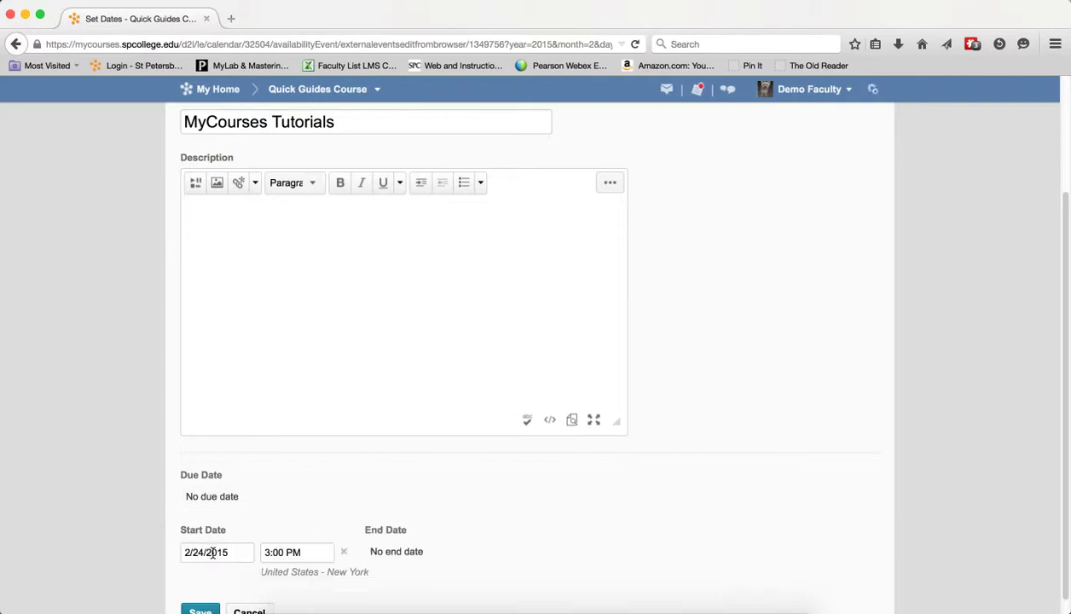
scroll(210, 546, "down", 1)
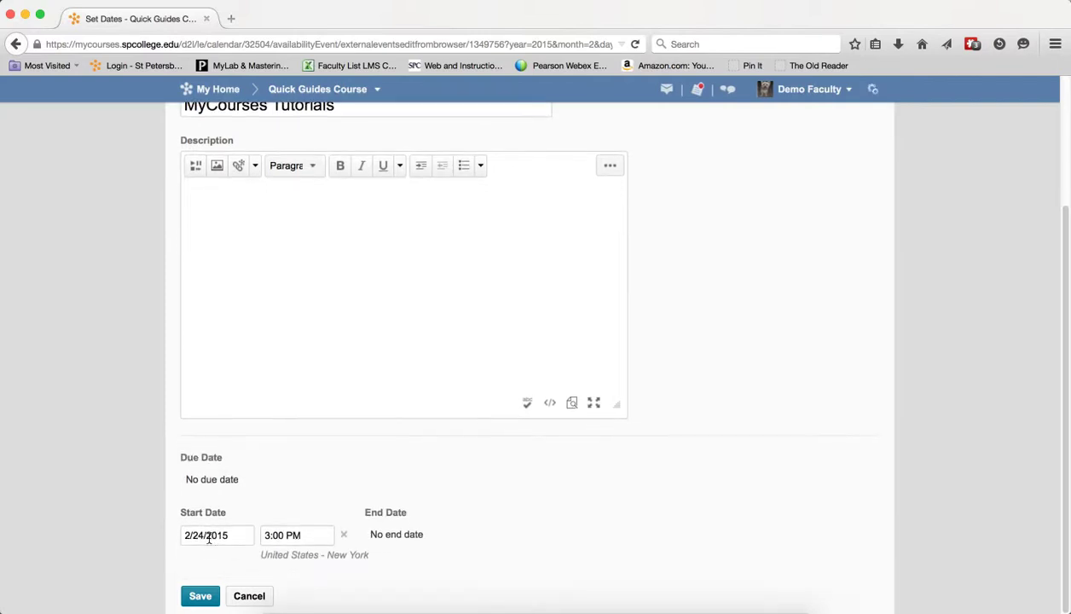
left_click(208, 535)
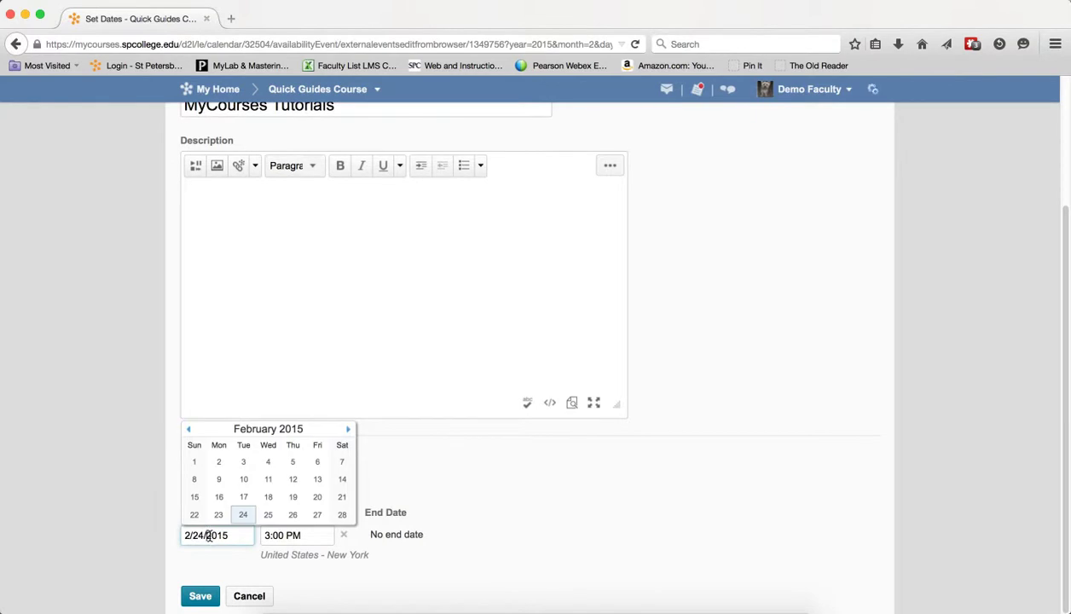
left_click(267, 515)
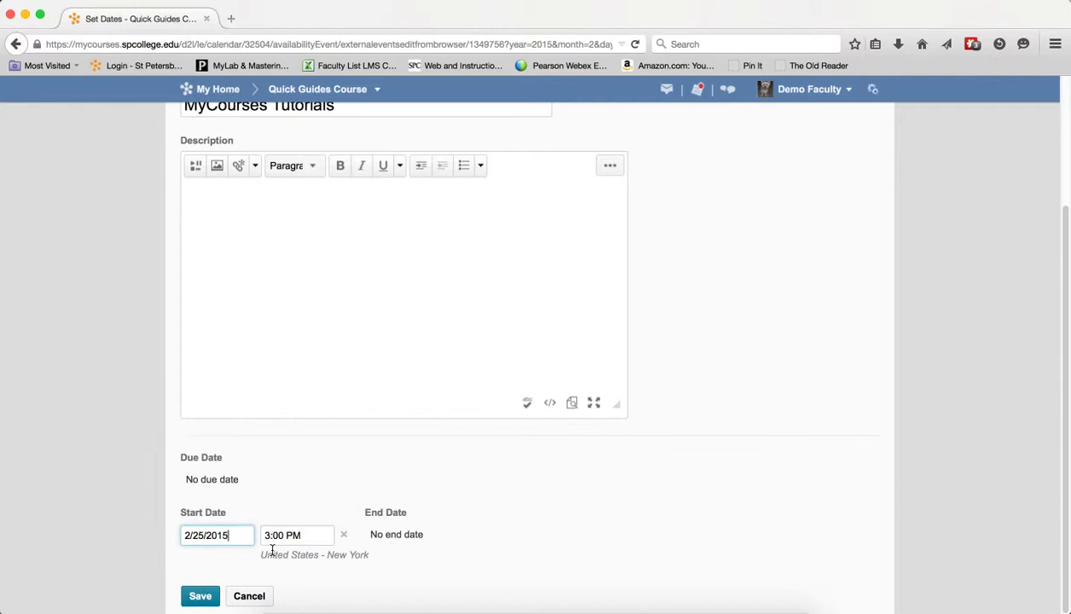
left_click(317, 536)
left_click_drag(345, 484, 313, 510)
left_click(311, 510)
left_click(291, 536)
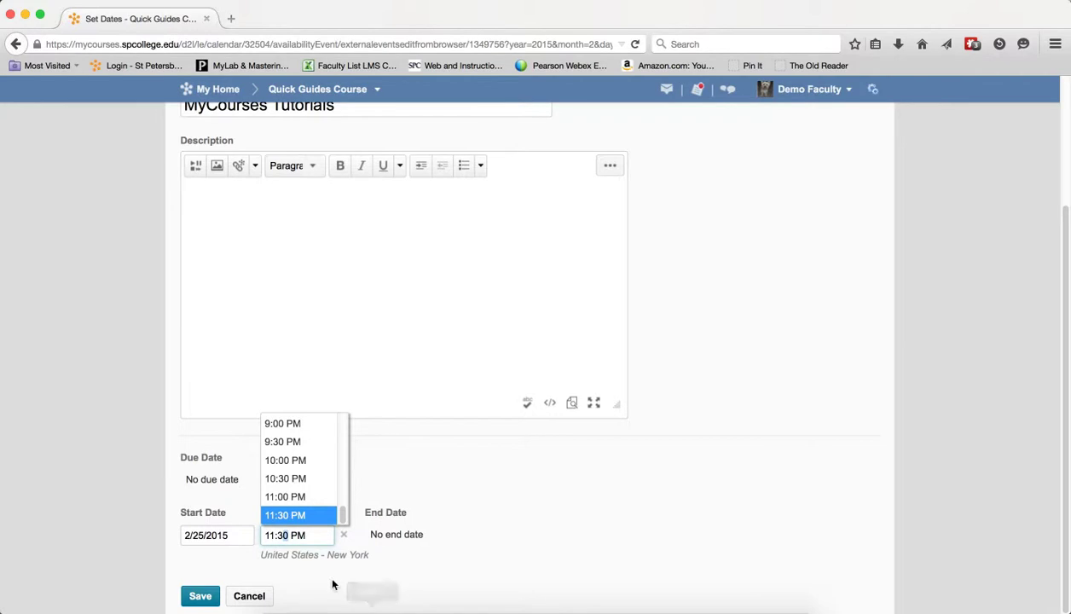
key("BackSpace")
key("BackSpace")
type("59")
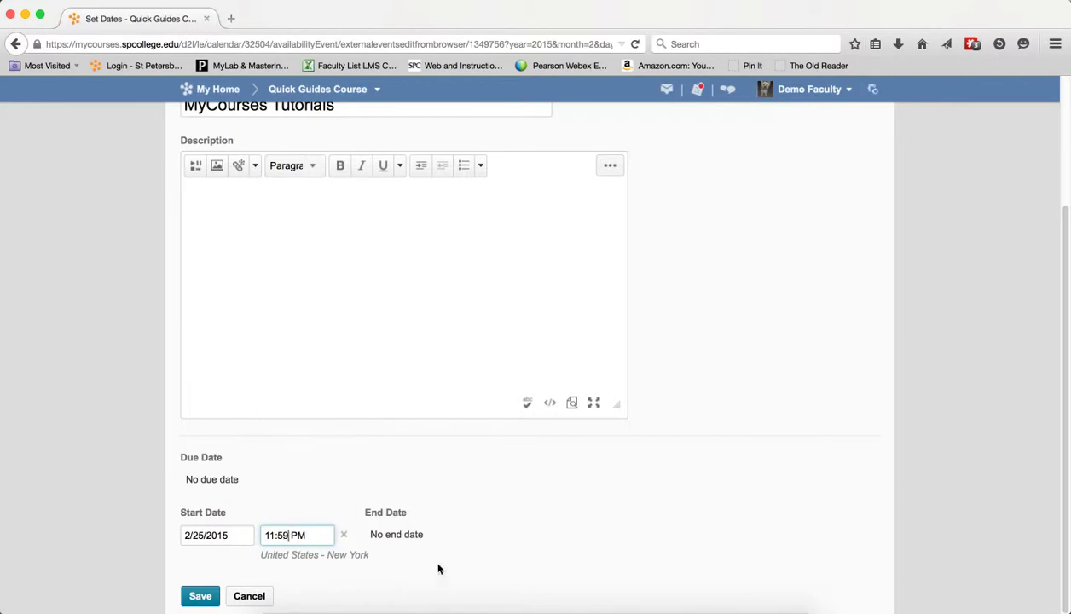
Step: Set the module's end date to 2/27/2015 at 11:30 PM and save
left_click(409, 532)
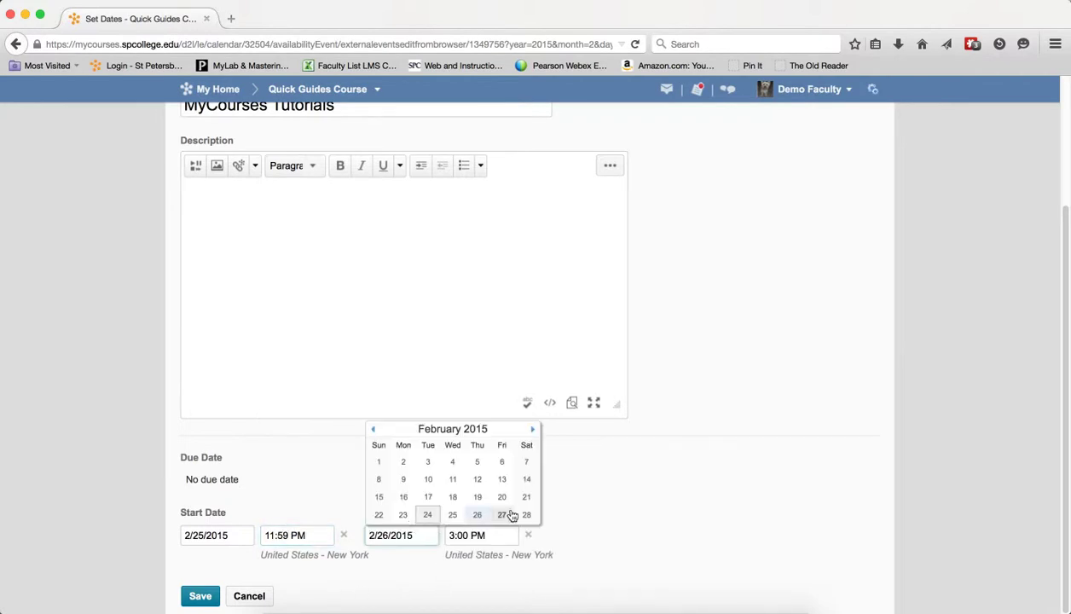
left_click(503, 514)
left_click(492, 537)
scroll(528, 507, "up", 3)
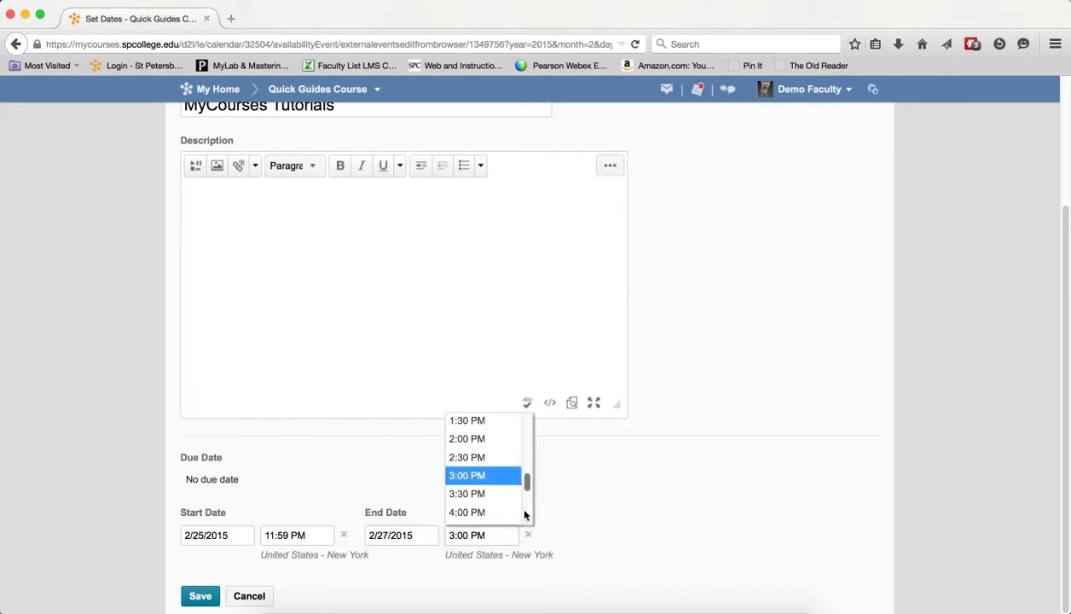
scroll(524, 505, "down", 8)
left_click(479, 515)
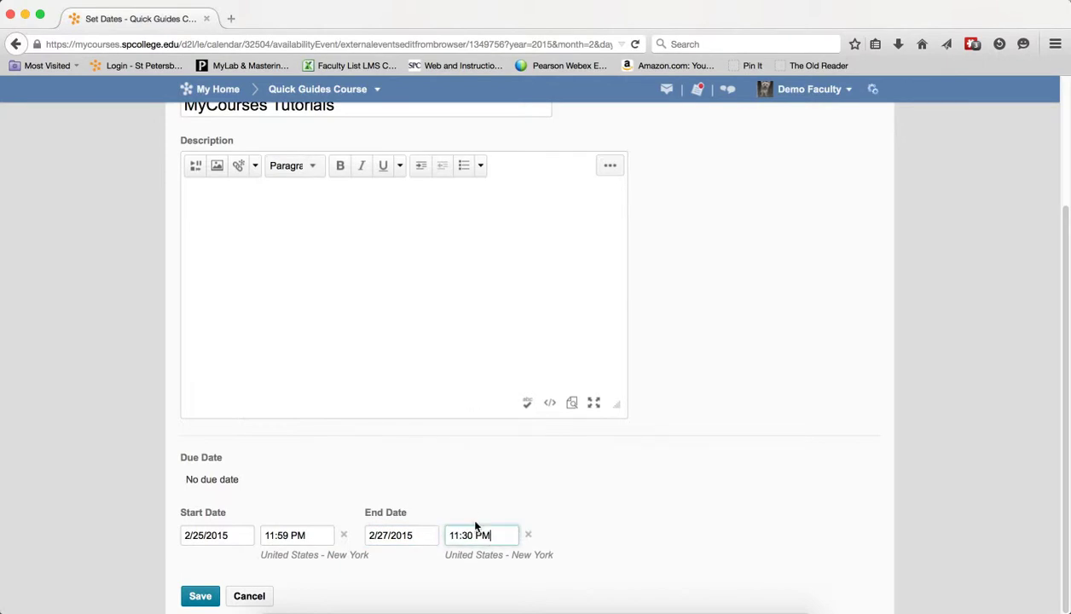
key("Return")
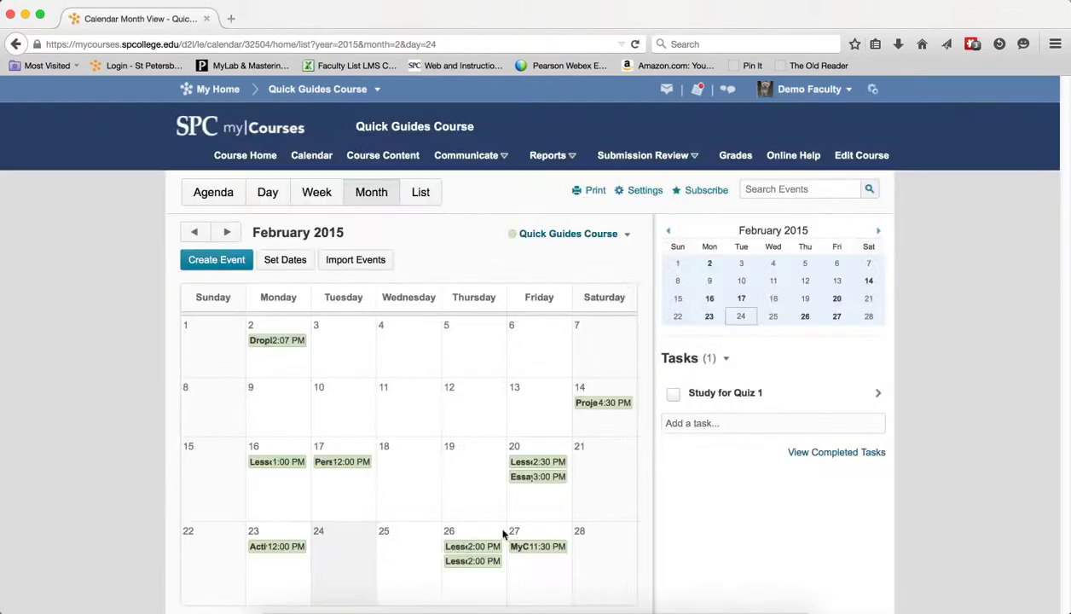
Step: Switch the calendar to Agenda view for the next 7 days and review the listed events
left_click(222, 203)
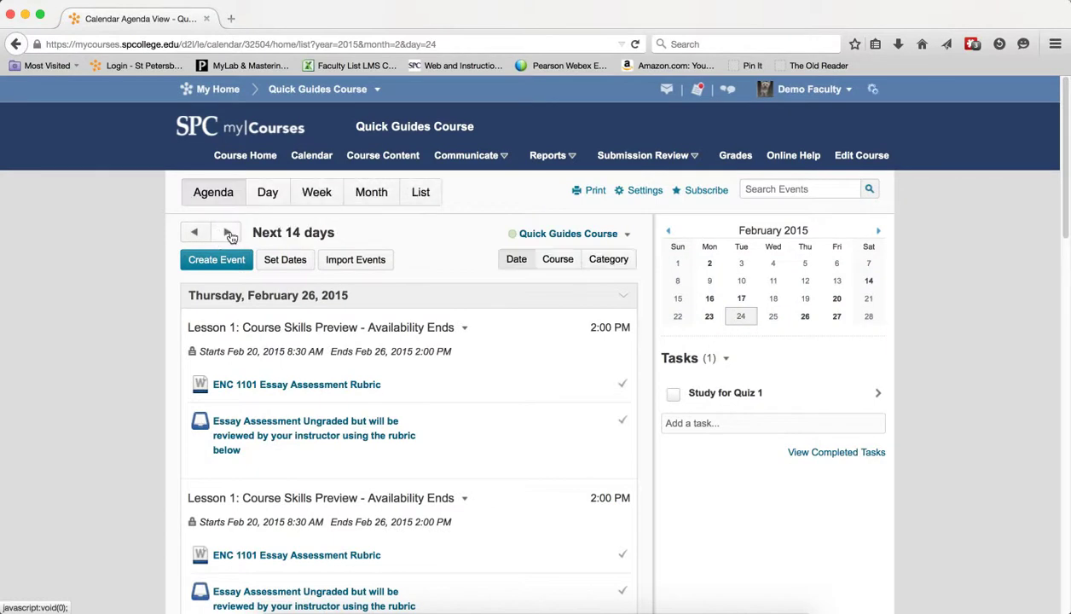
left_click(227, 232)
left_click(229, 233)
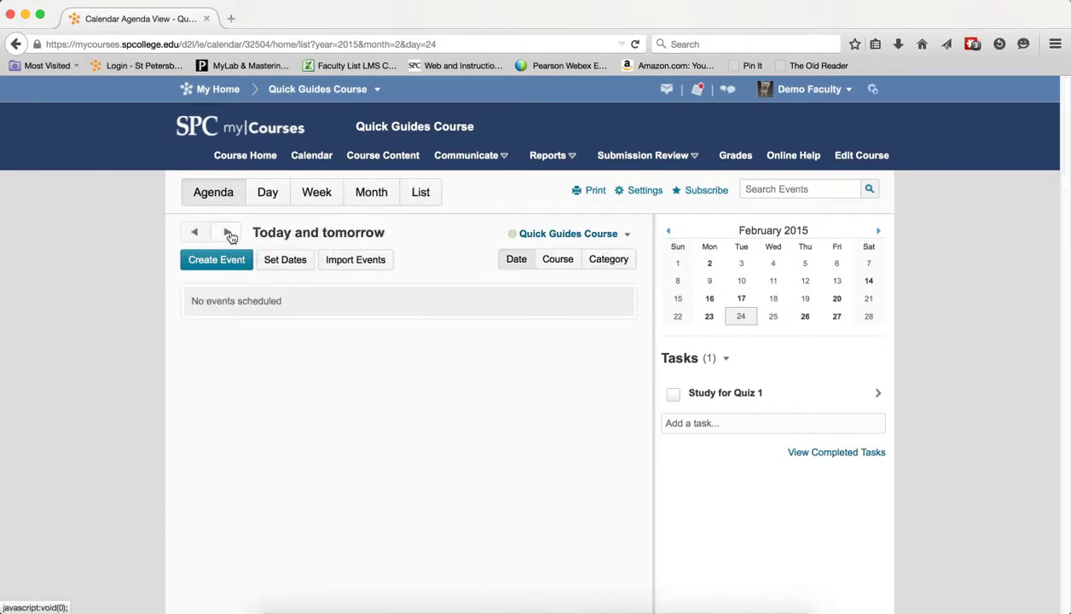
left_click(227, 233)
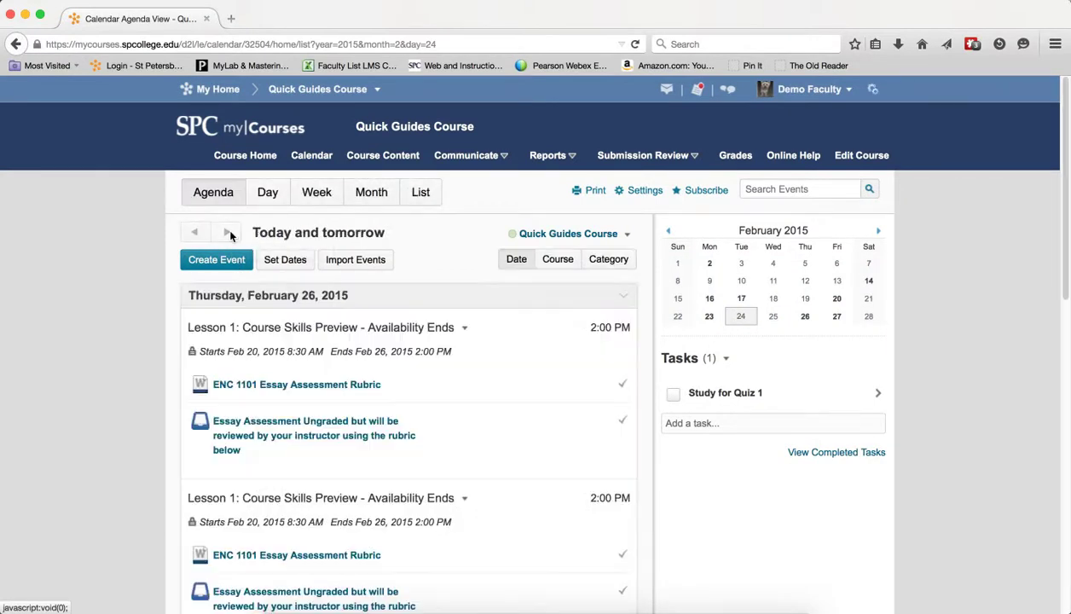
scroll(388, 368, "down", 10)
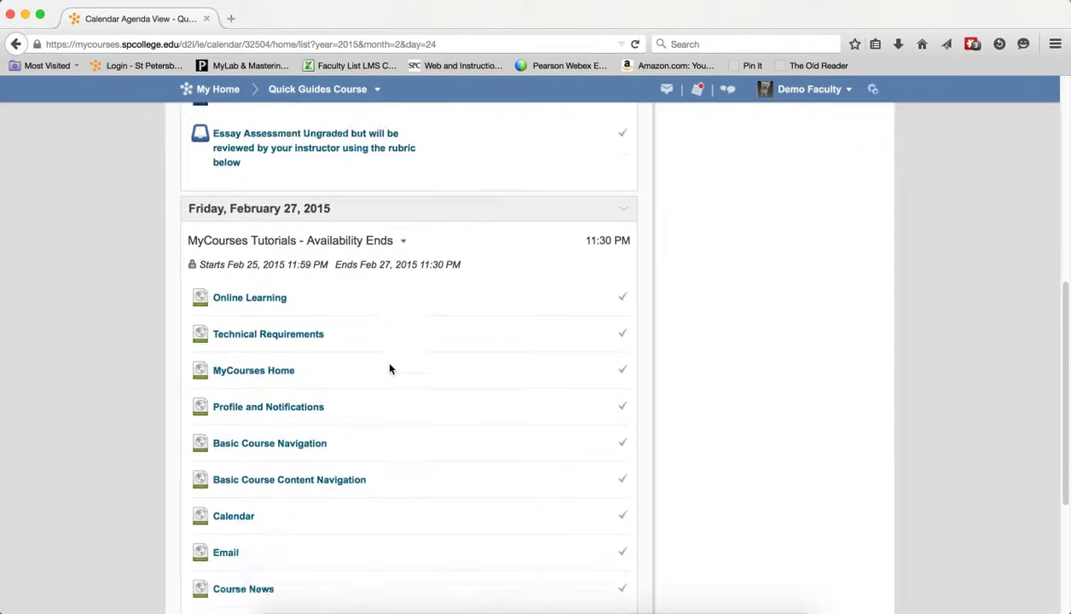
scroll(255, 441, "down", 4)
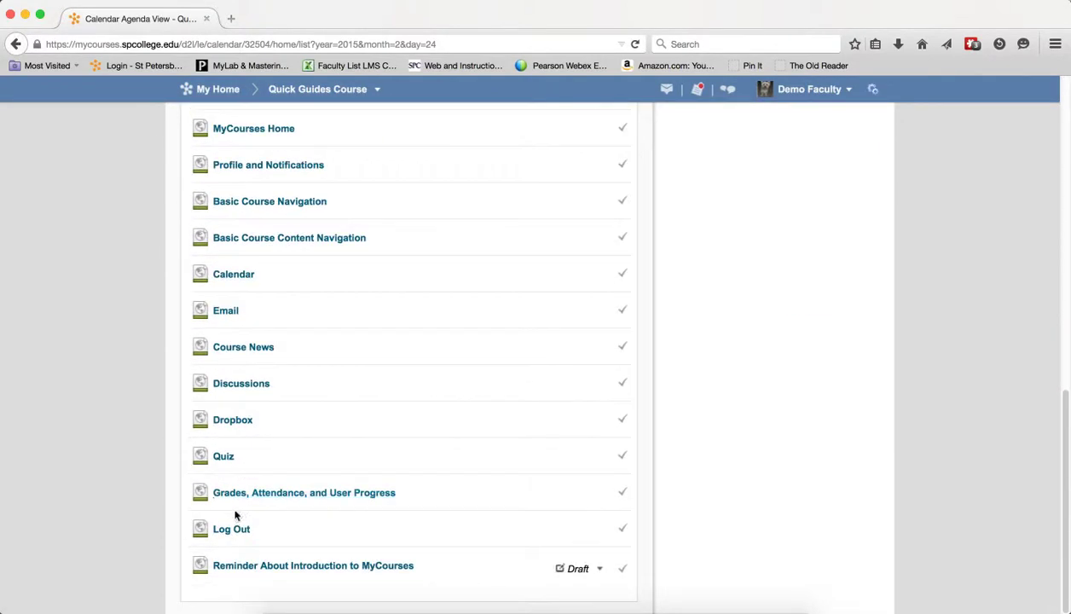
scroll(248, 213, "up", 10)
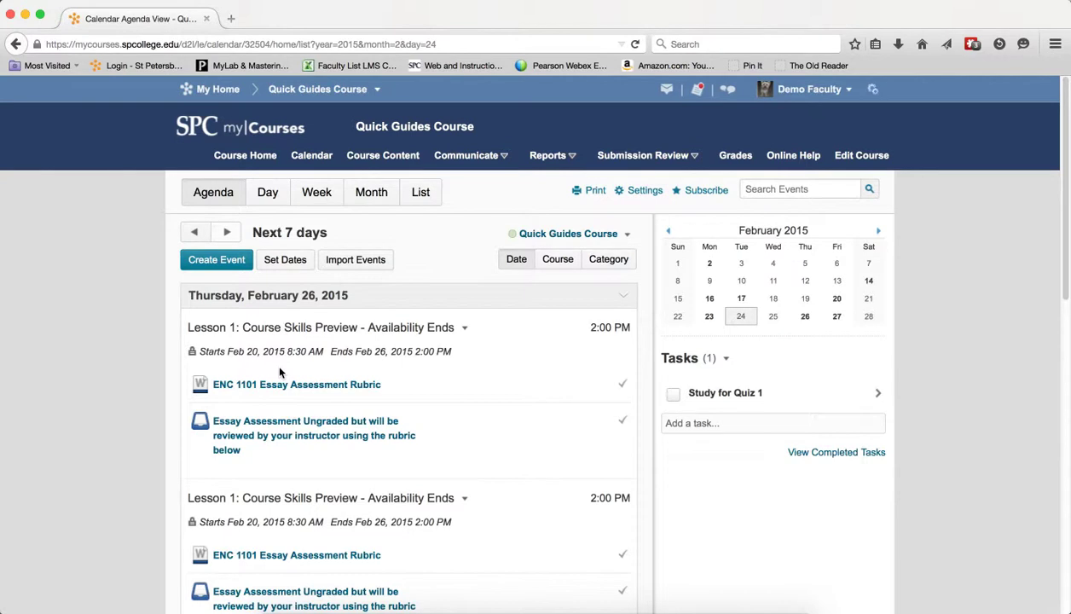
Step: In Set Dates, add Lesson 2 PowerPoint: The Writing Process from Unit One > Lesson 2
left_click(291, 262)
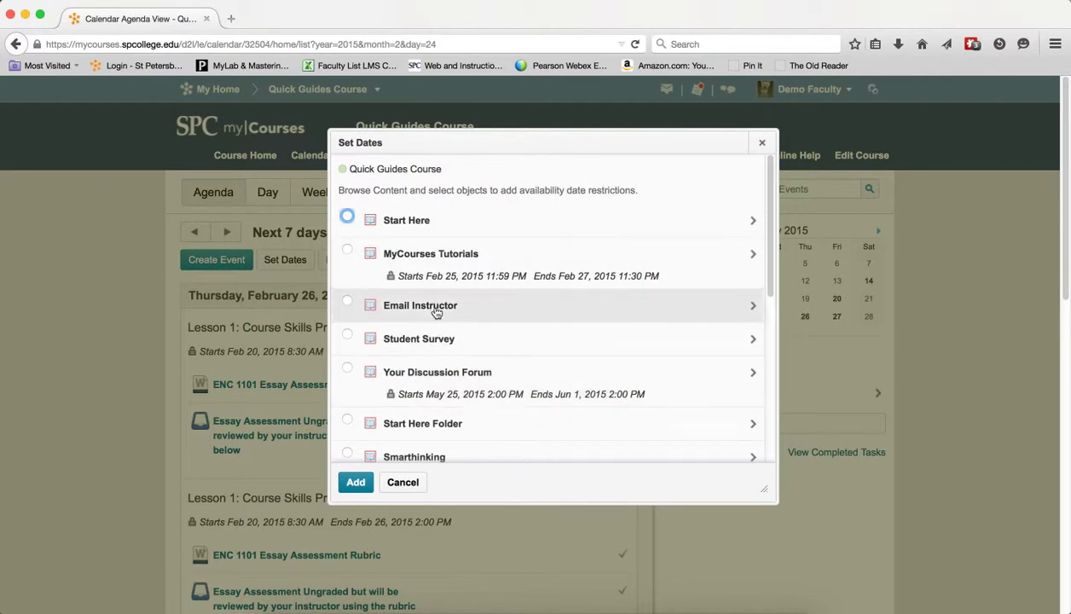
scroll(436, 349, "down", 3)
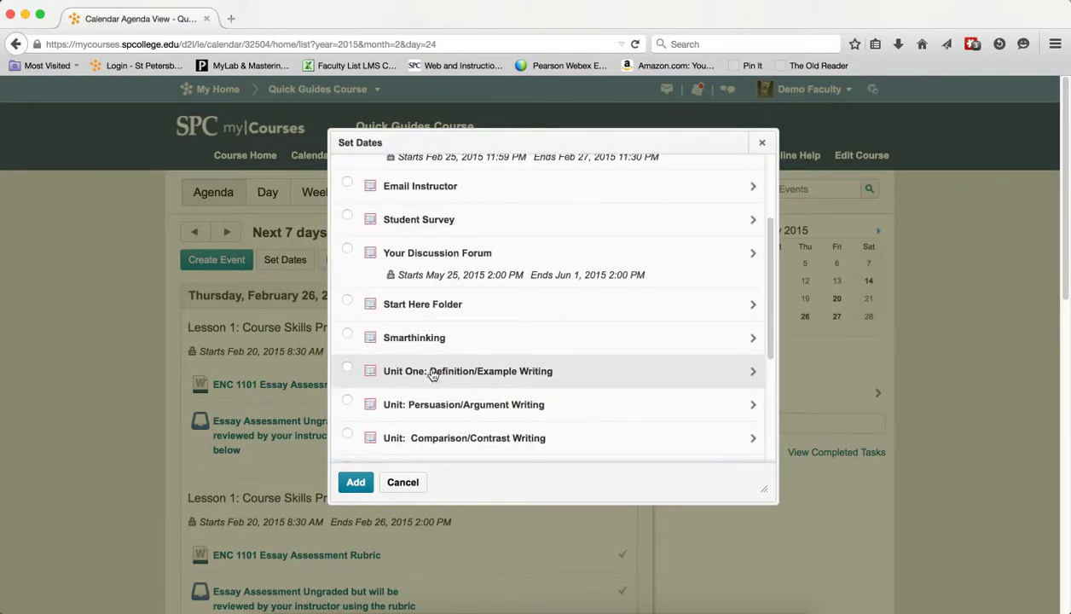
left_click(432, 373)
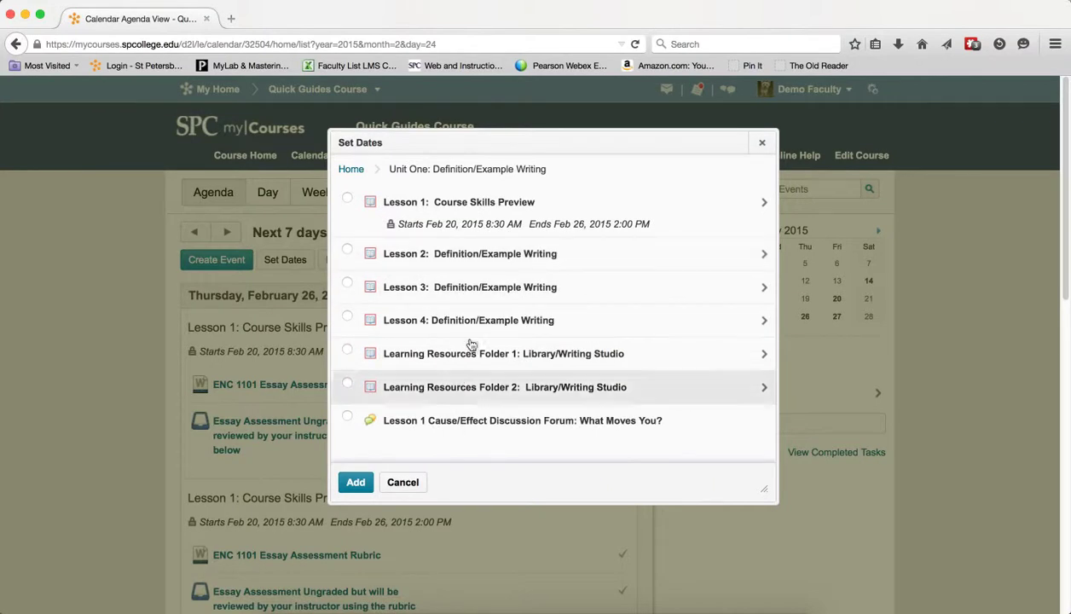
left_click(474, 266)
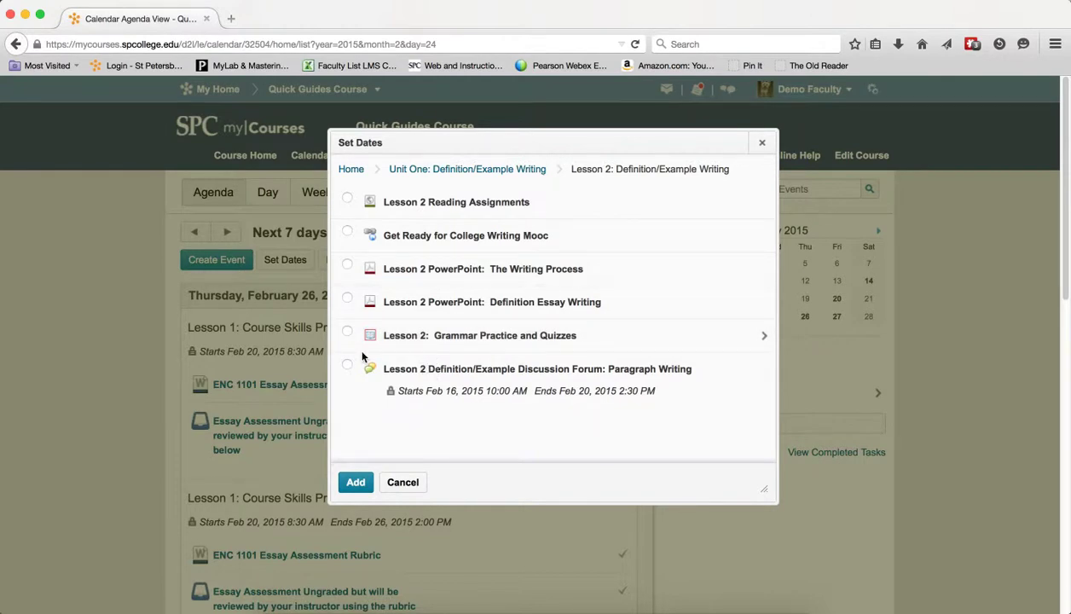
left_click(346, 264)
left_click(350, 482)
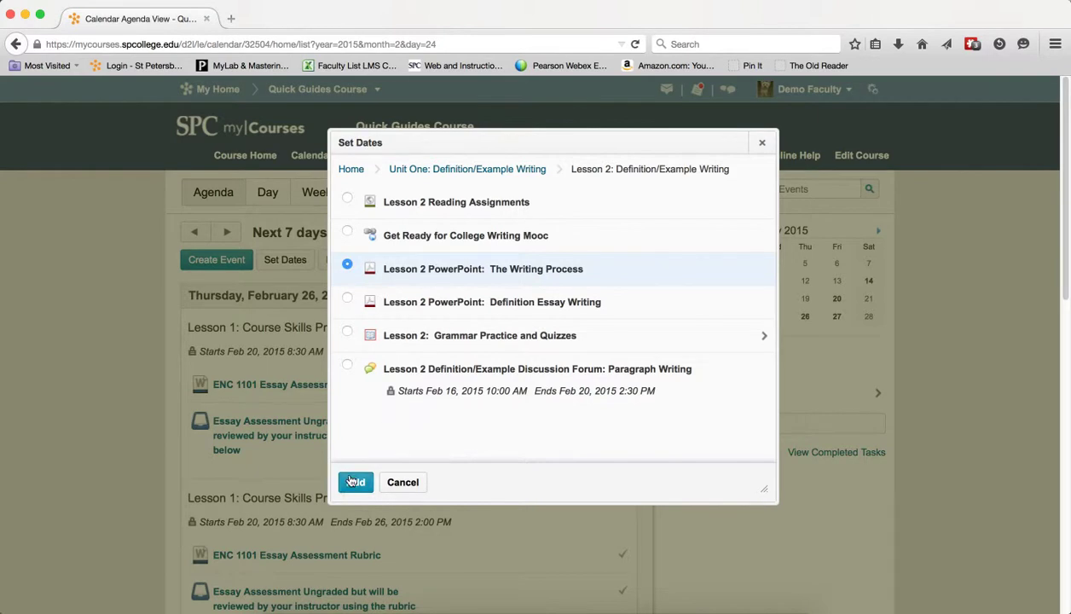
left_click(352, 482)
Step: Give the PowerPoint a start date of 2/25/2015 and save
scroll(494, 418, "down", 3)
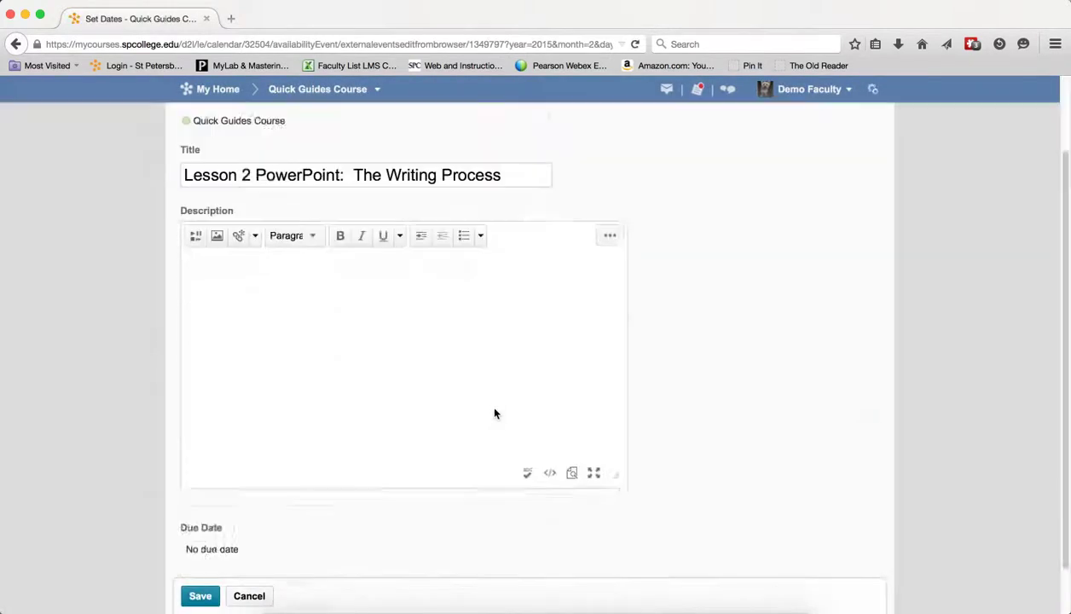
left_click(211, 551)
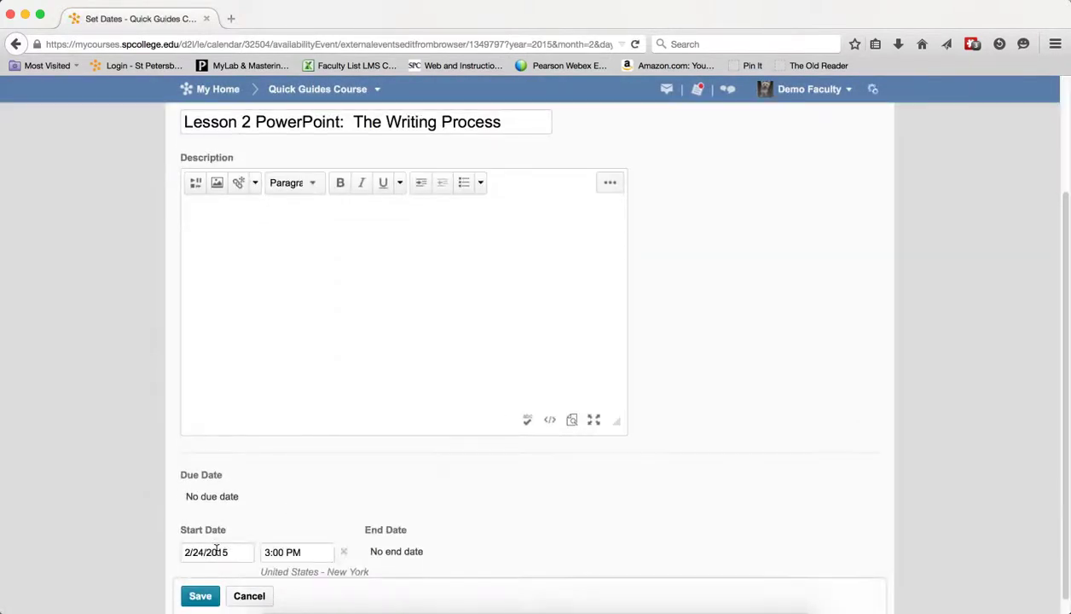
left_click(267, 532)
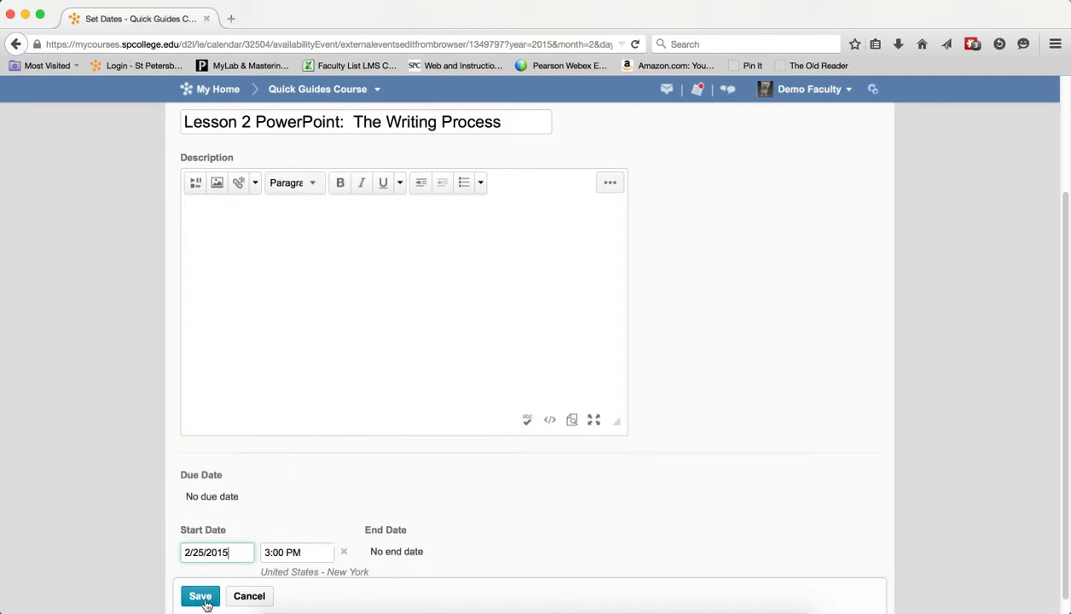
left_click(202, 597)
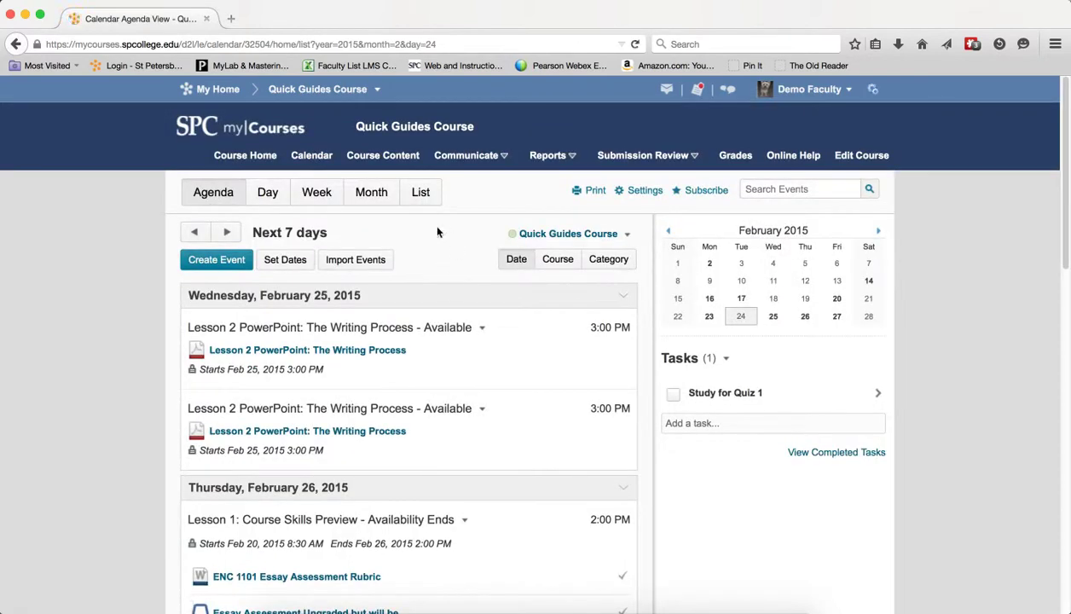
left_click(285, 259)
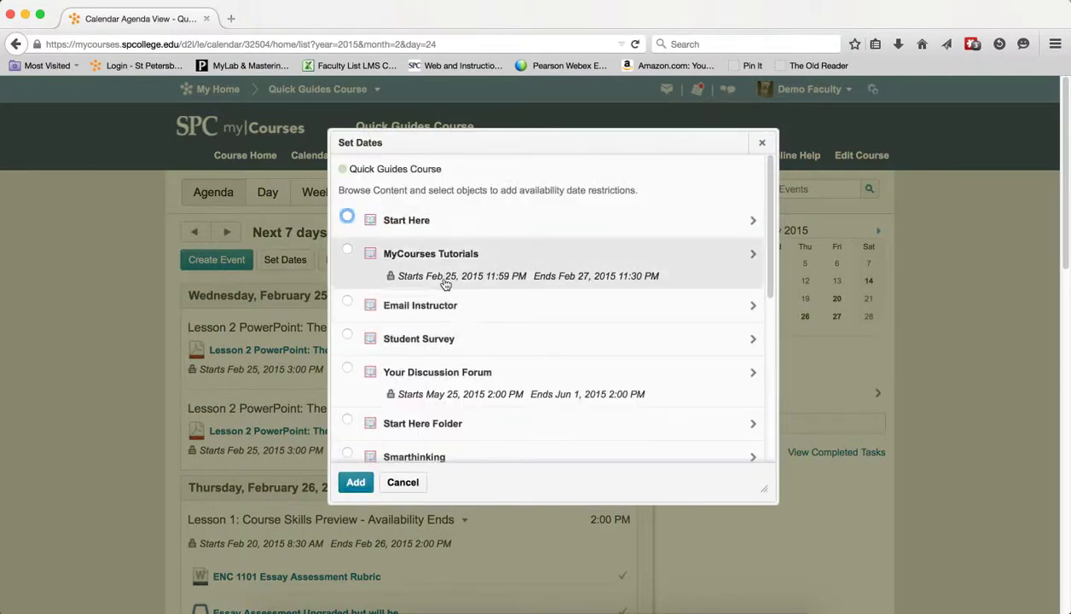
scroll(418, 341, "down", 3)
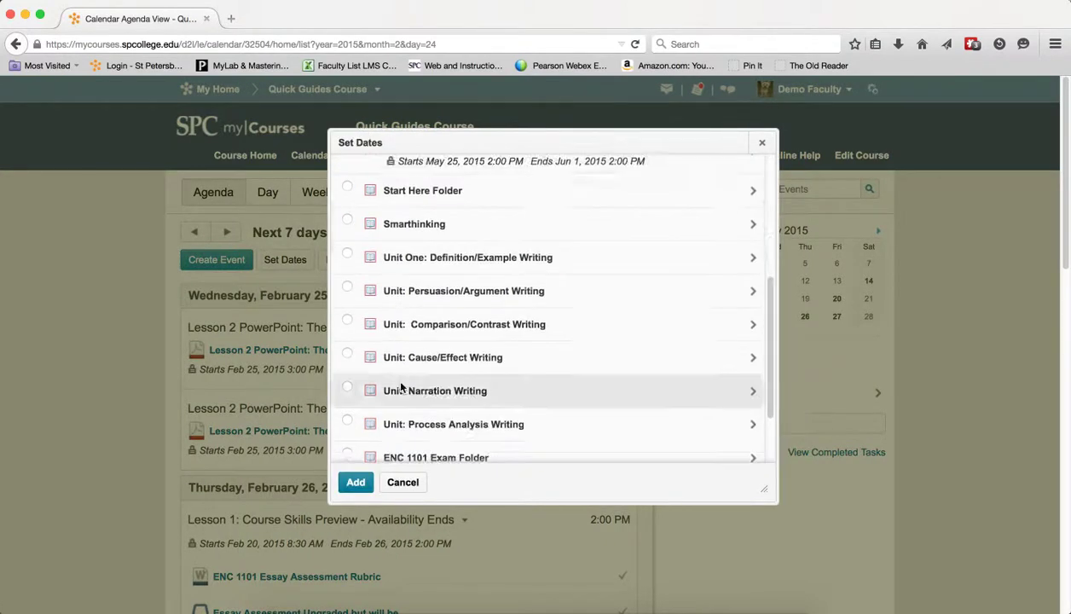
left_click(430, 294)
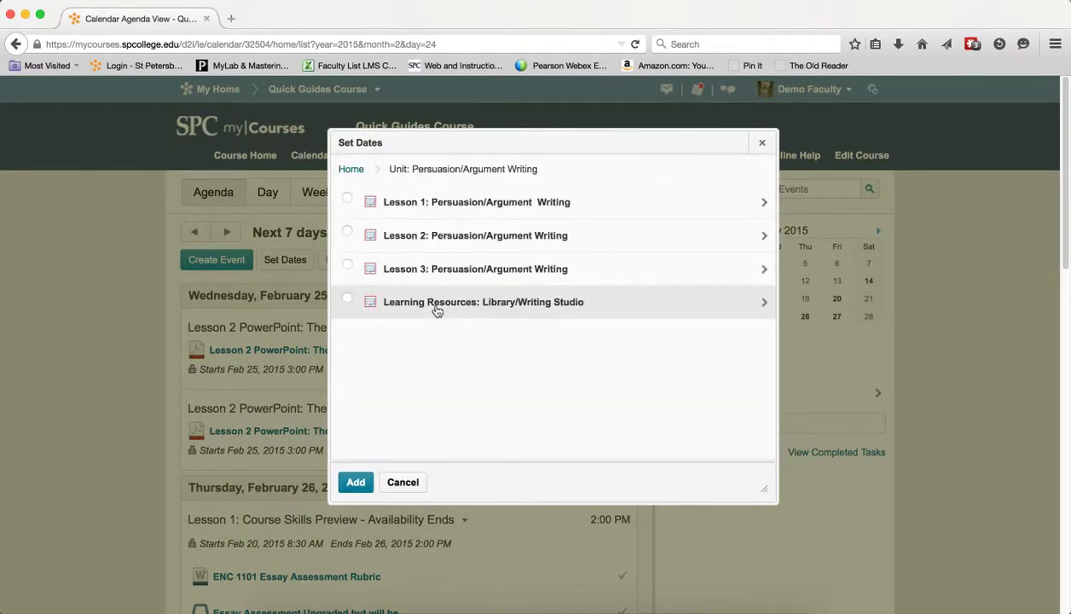
left_click(477, 202)
scroll(555, 290, "down", 1)
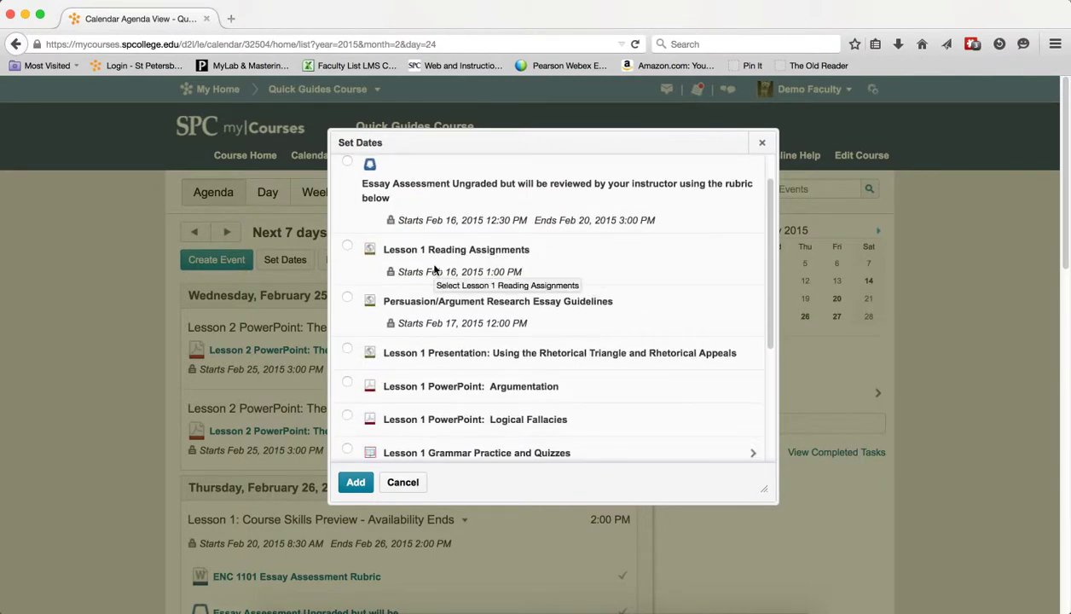
left_click(347, 247)
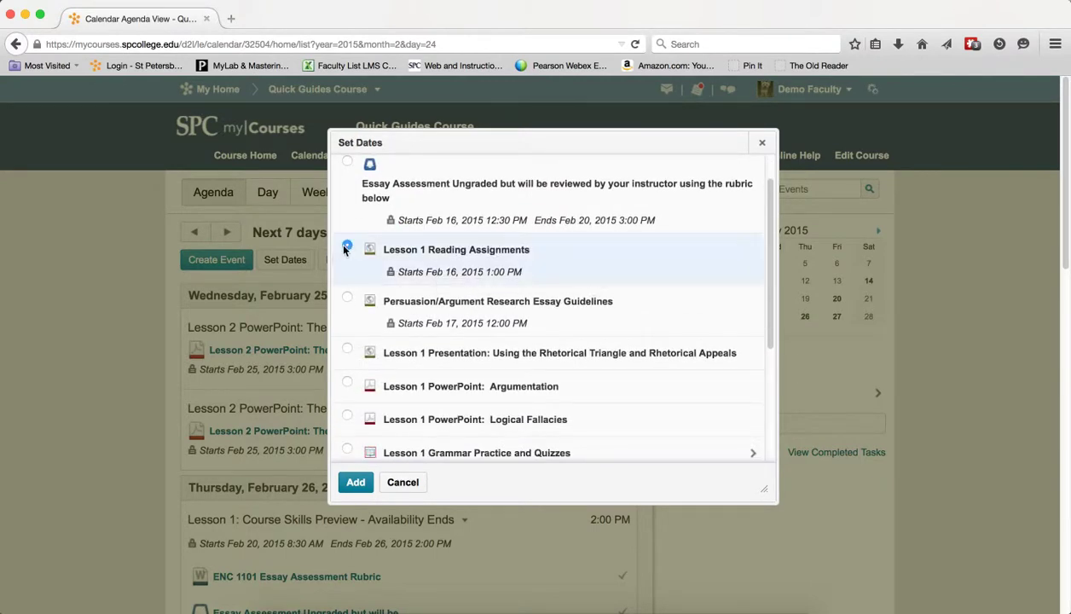
left_click(356, 482)
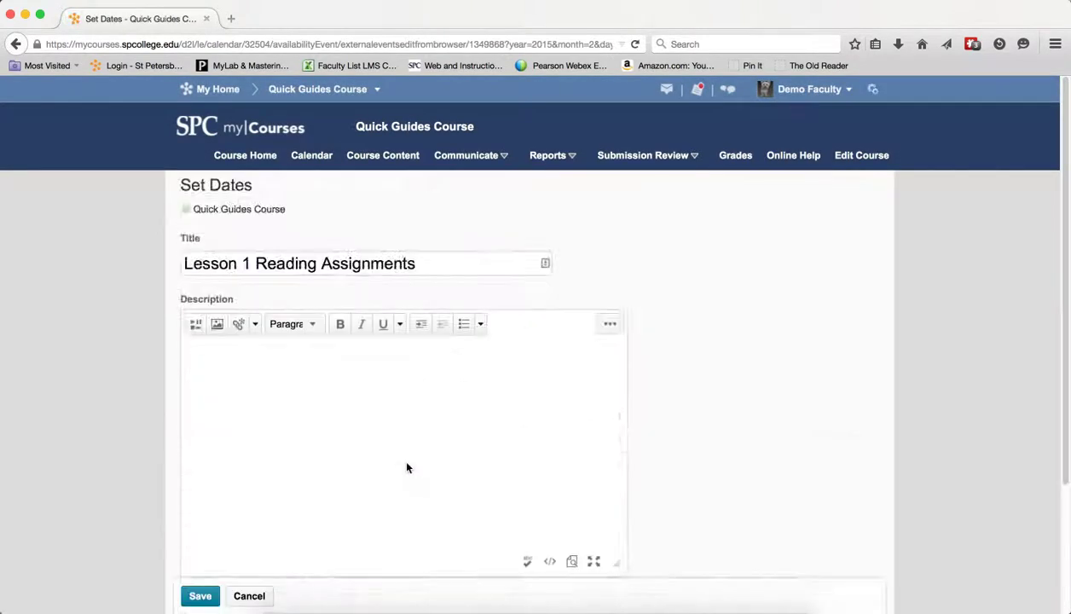
scroll(398, 452, "down", 4)
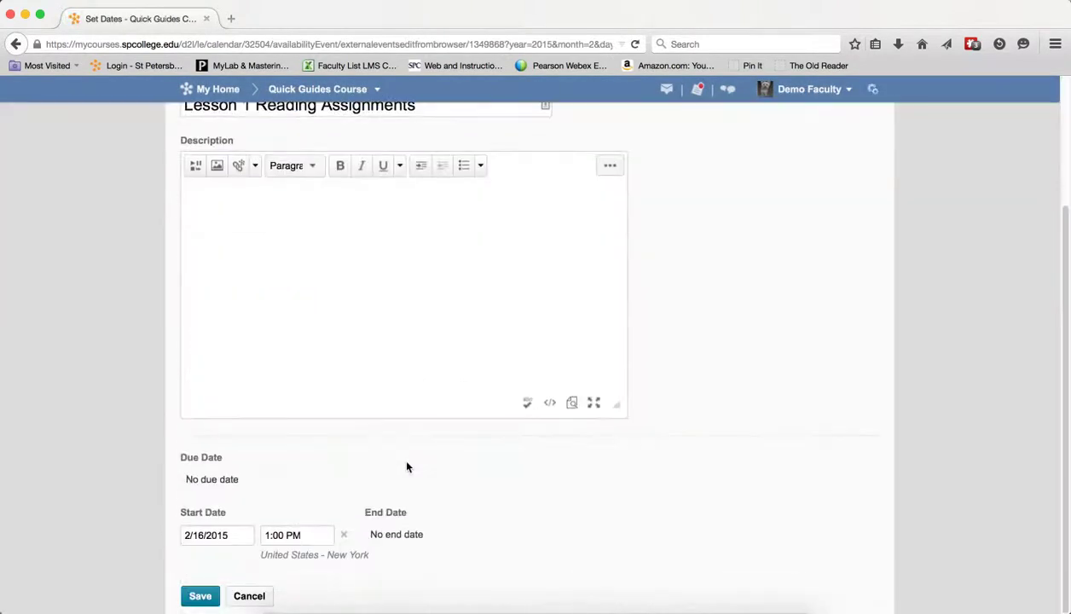
left_click(247, 595)
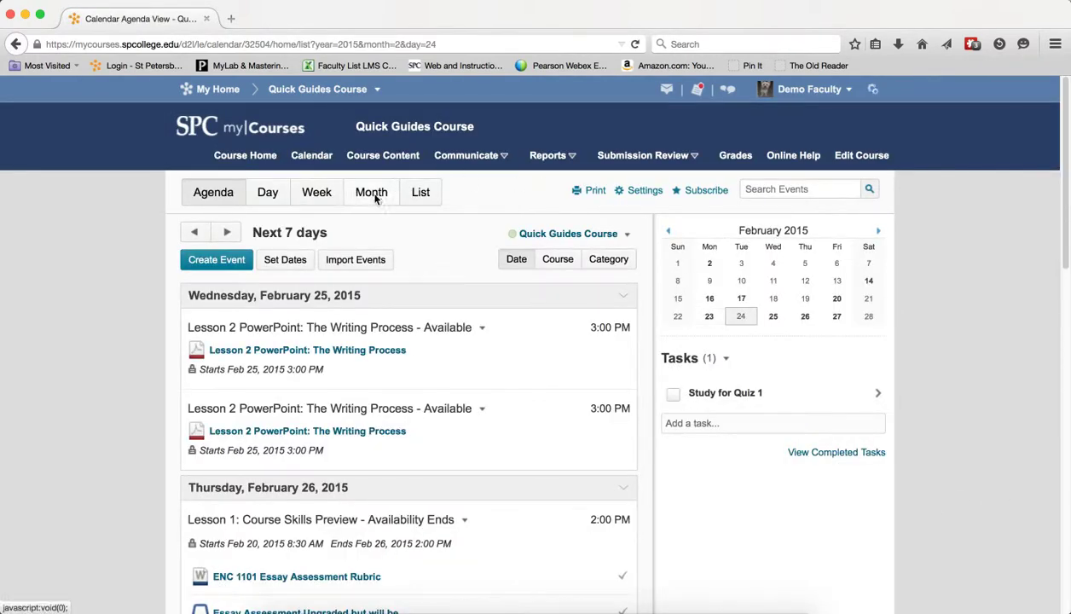
Step: In Month view, change the Feb 17 Essay Guidelines event's start date to 2/25/2015 and save
left_click(373, 194)
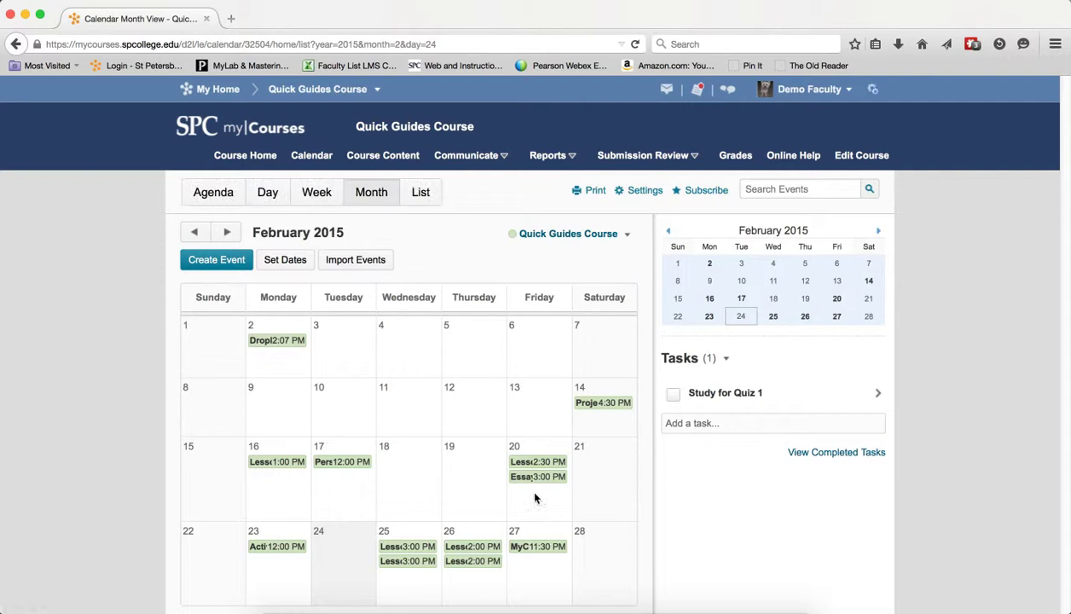
left_click(335, 464)
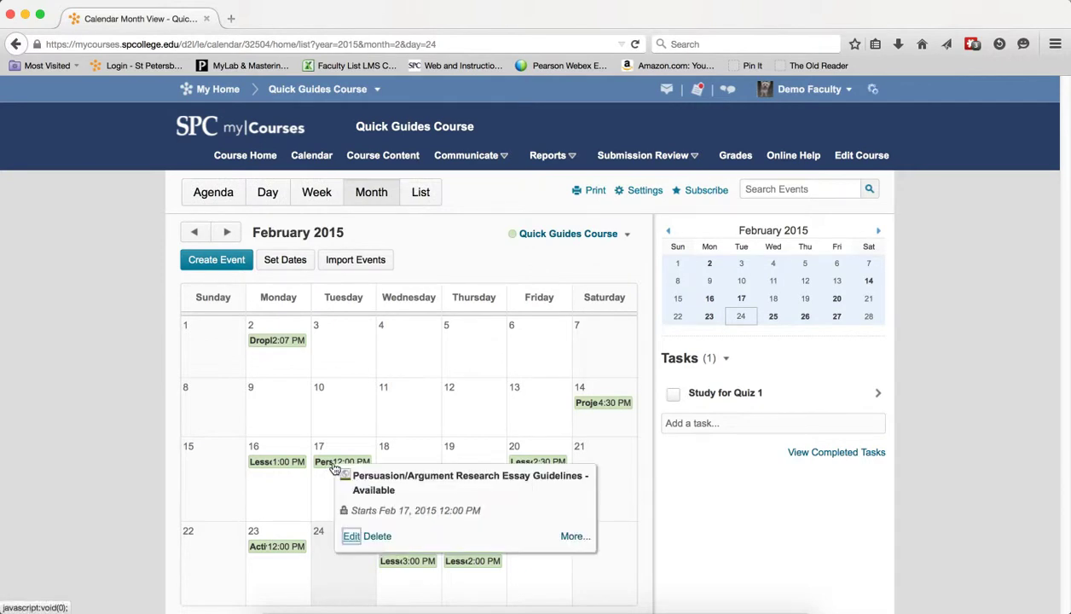
left_click(352, 538)
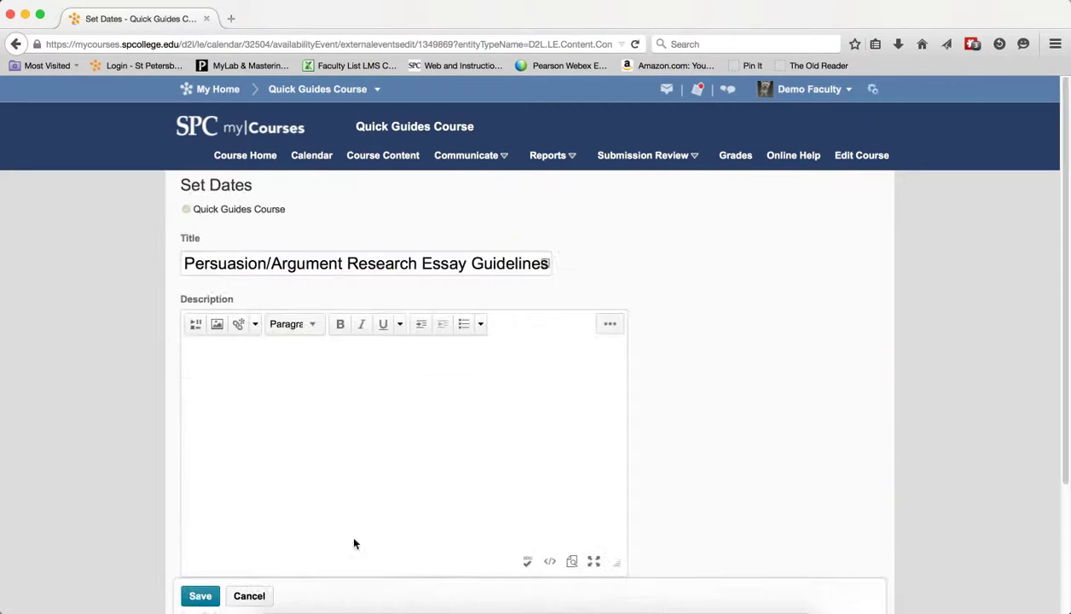
scroll(815, 328, "down", 4)
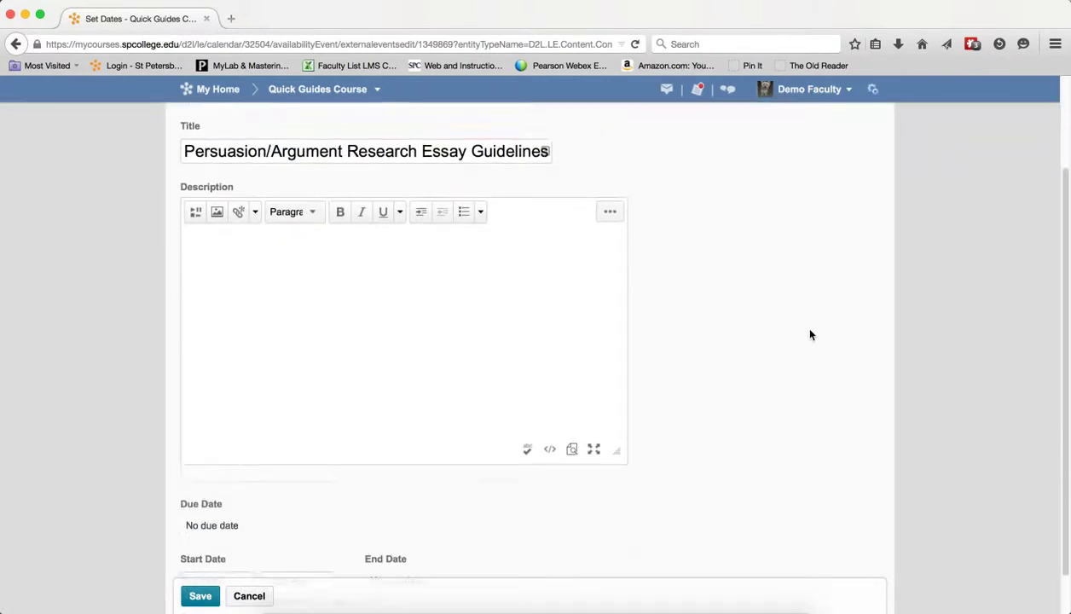
left_click(235, 533)
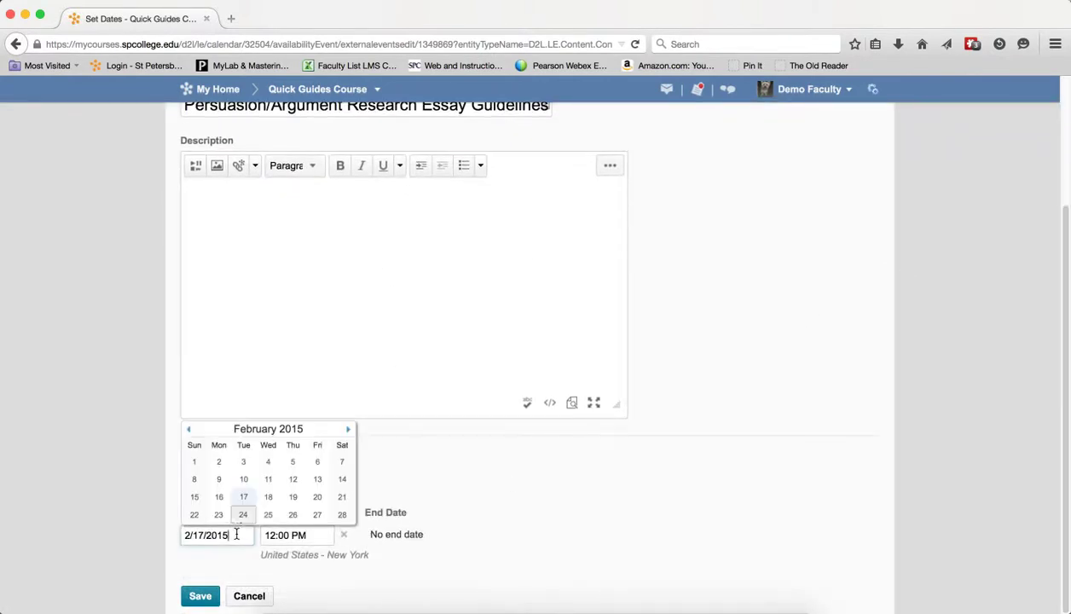
left_click(267, 515)
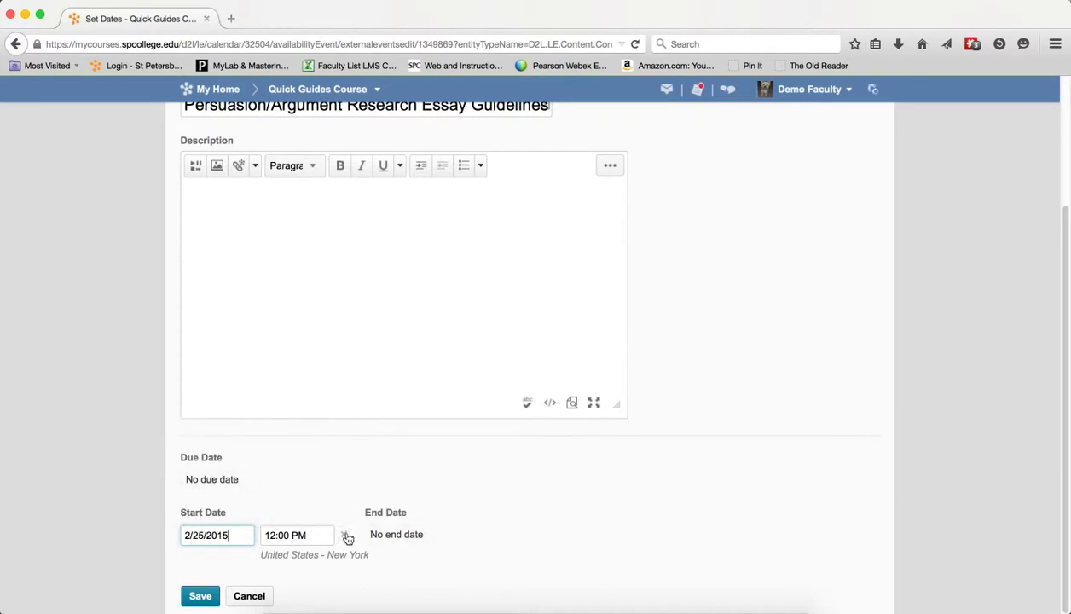
left_click(196, 599)
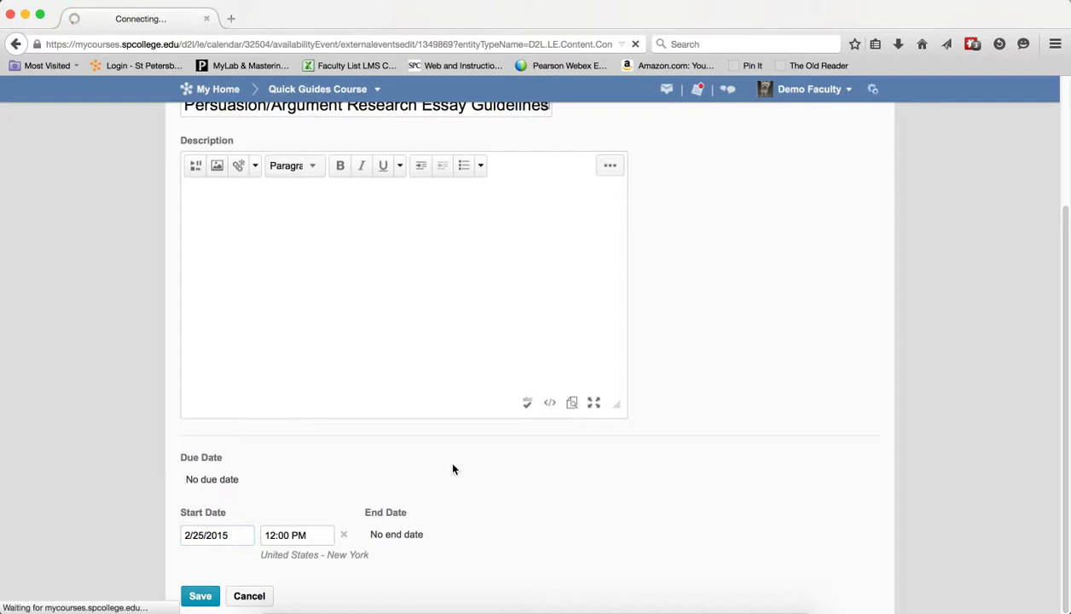